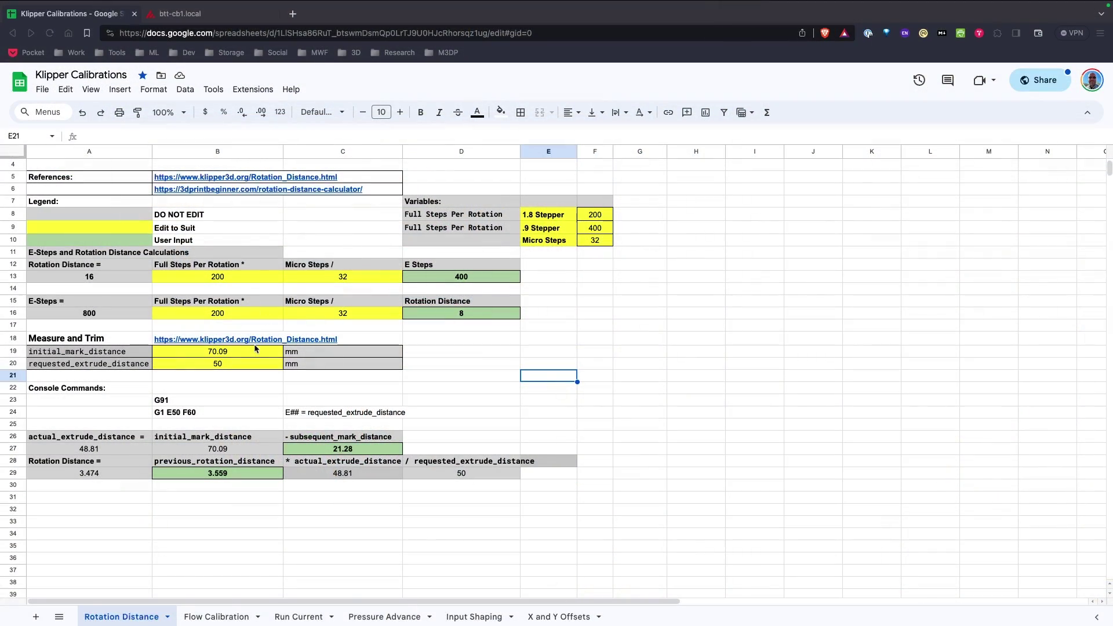
Step: Enter 70.2 as initial_mark_distance in B19, so rotation distance becomes 3.482, then go to the printer dashboard
{"action": "left_click", "coordinate": [226, 355]}
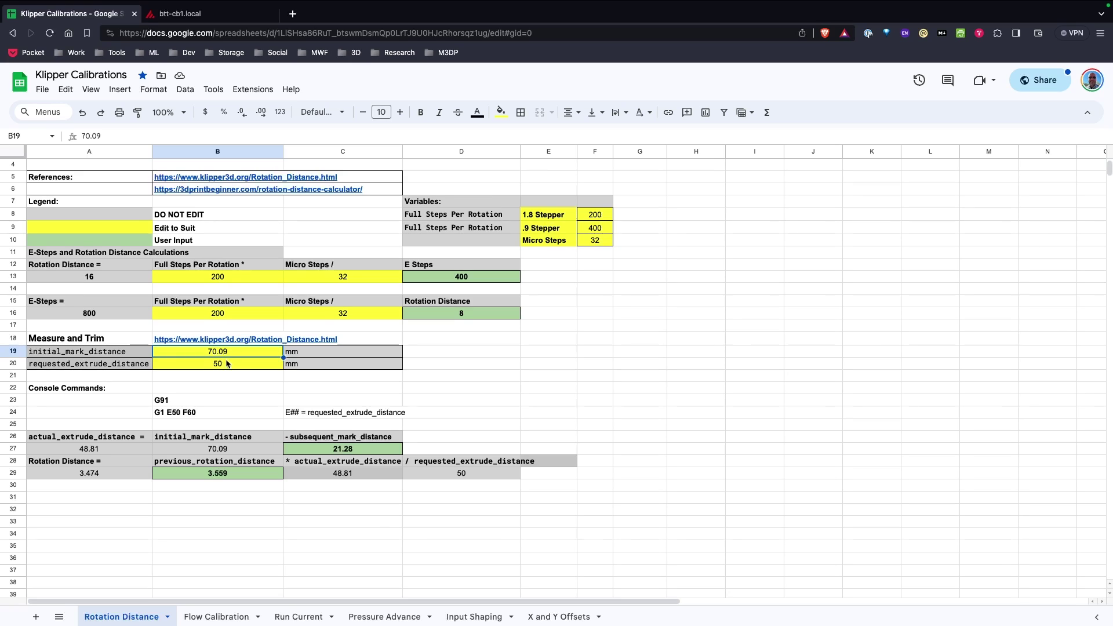
{"action": "type", "text": "70."}
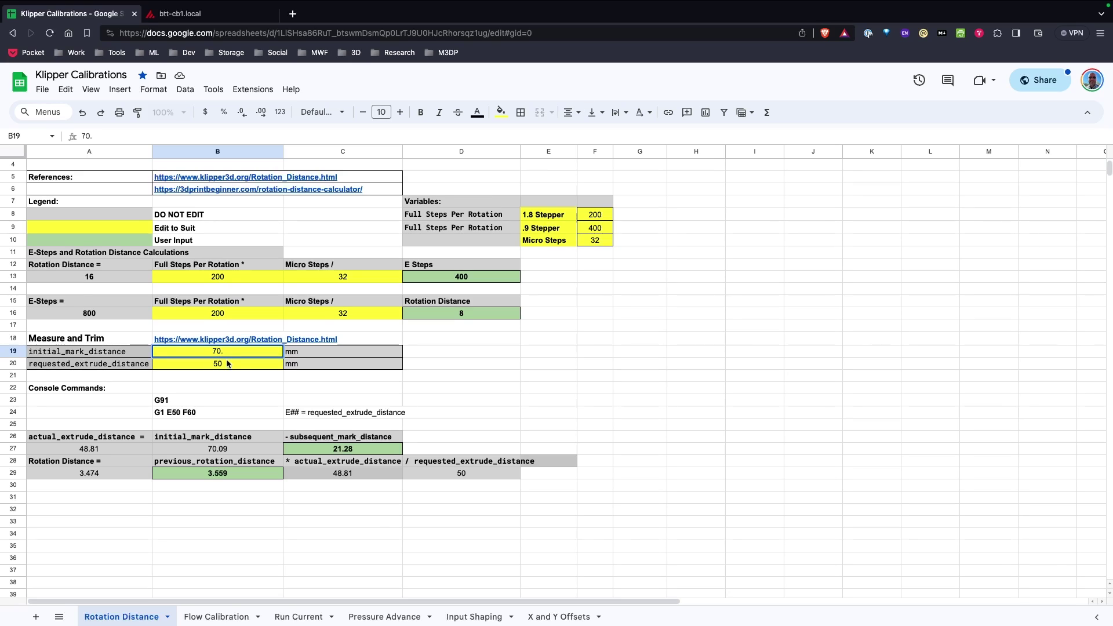
{"action": "type", "text": "2"}
{"action": "key", "text": "Return"}
{"action": "left_click", "coordinate": [225, 377]}
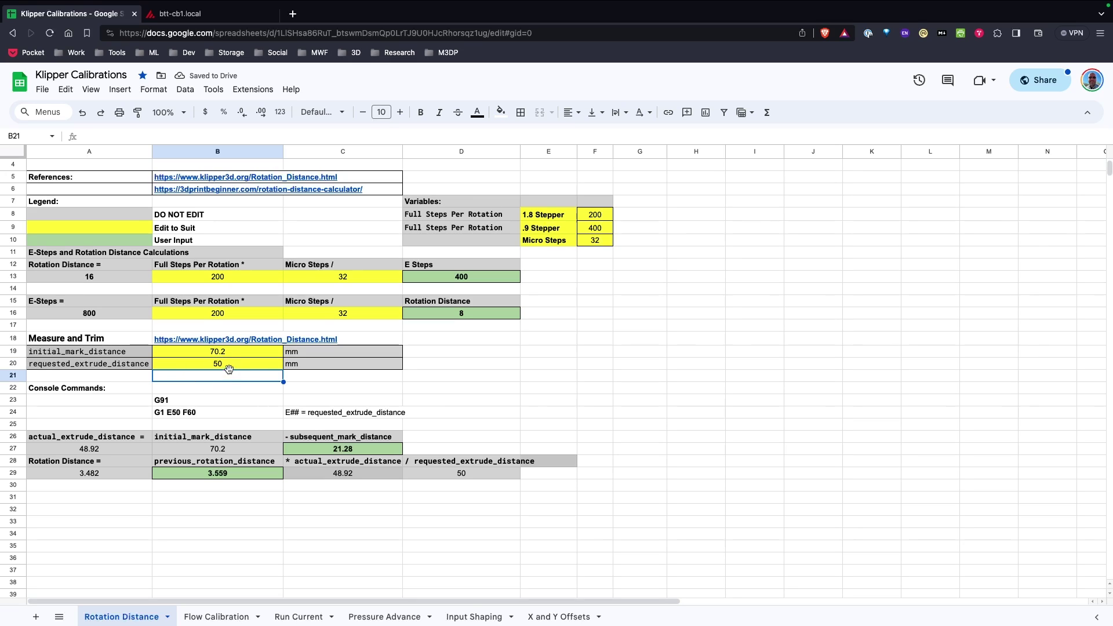
{"action": "left_click", "coordinate": [180, 403]}
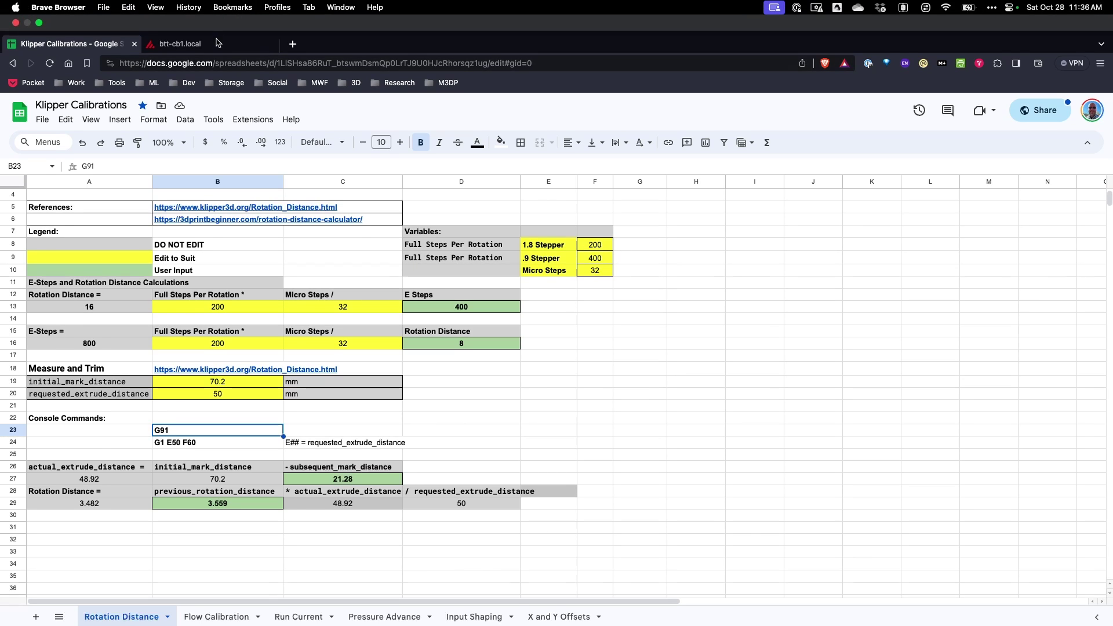
{"action": "left_click", "coordinate": [191, 13]}
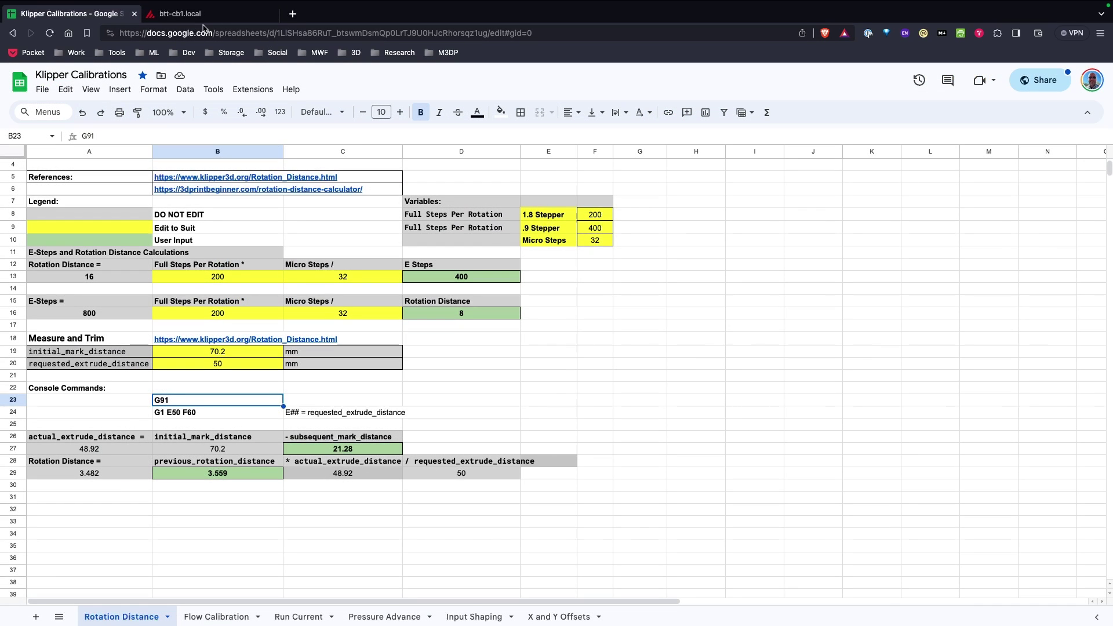
Step: Change the Mainsail extruder target temperature from 0 to 205 °C
{"action": "left_click", "coordinate": [224, 13]}
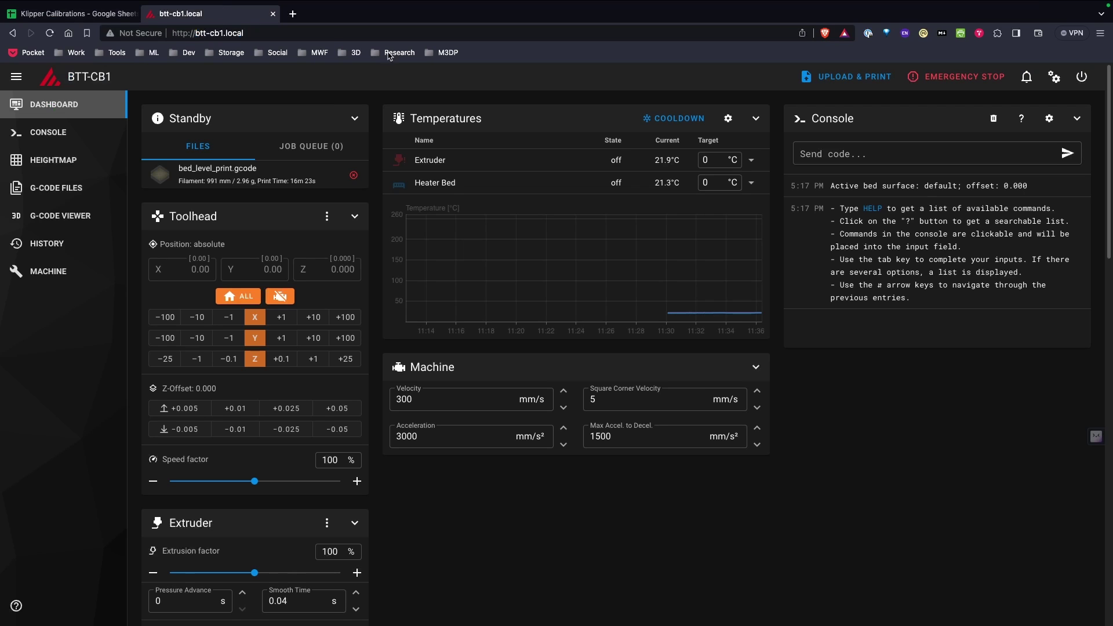
{"action": "left_click", "coordinate": [843, 157]}
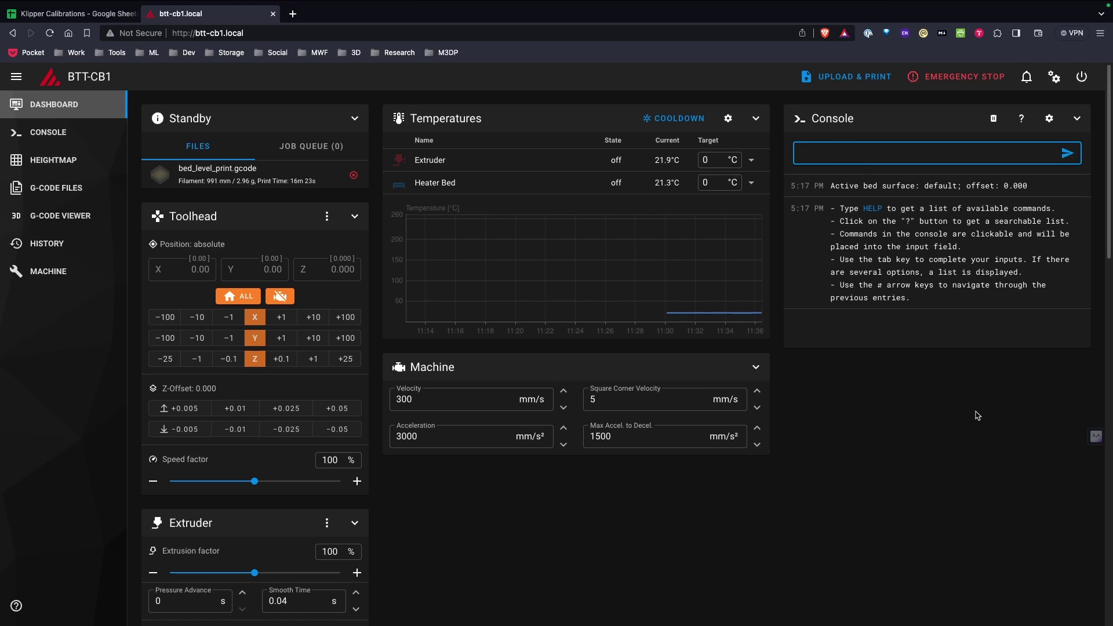
{"action": "scroll", "coordinate": [1111, 255], "scroll_direction": "down", "scroll_amount": 1}
{"action": "scroll", "coordinate": [1111, 220], "scroll_direction": "up", "scroll_amount": 1}
{"action": "left_click", "coordinate": [711, 159]}
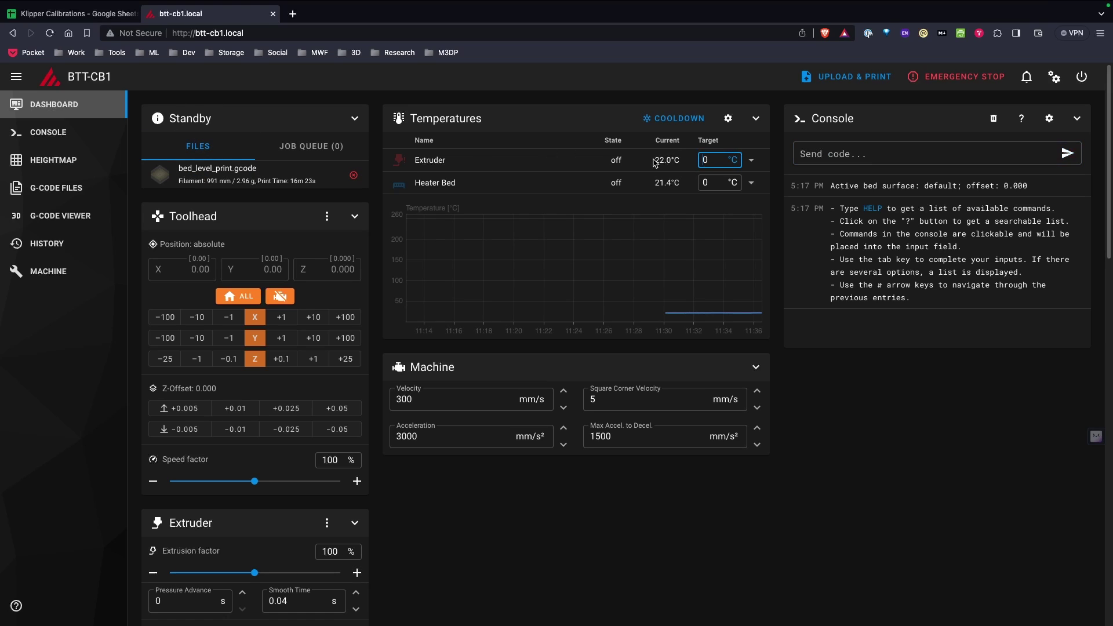
{"action": "left_click_drag", "start_coordinate": [730, 160], "coordinate": [690, 156]}
{"action": "type", "text": "205"}
{"action": "key", "text": "Return"}
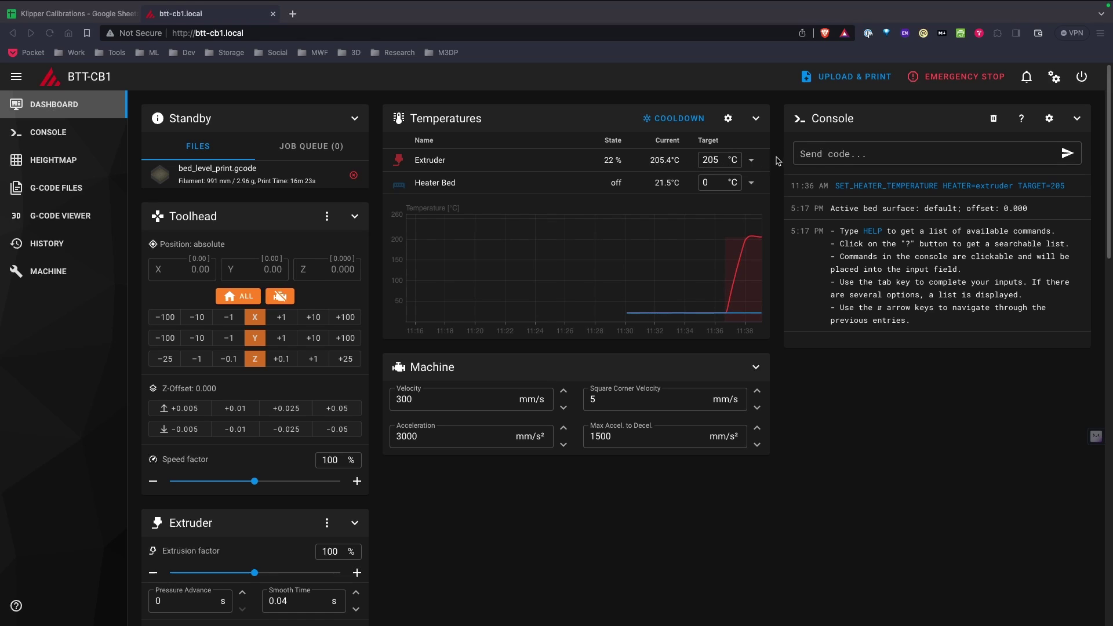
{"action": "left_click", "coordinate": [828, 152]}
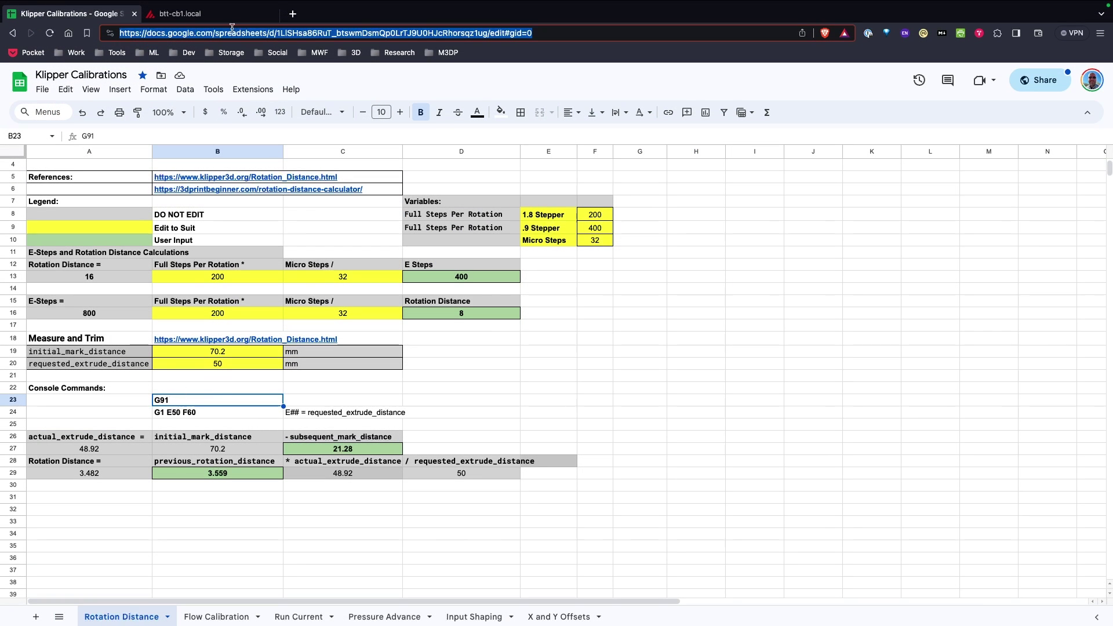
Step: Send G91 in the console, then copy G1 E50 F60 from cell B24 and send it to extrude 50 mm
{"action": "left_click", "coordinate": [218, 13]}
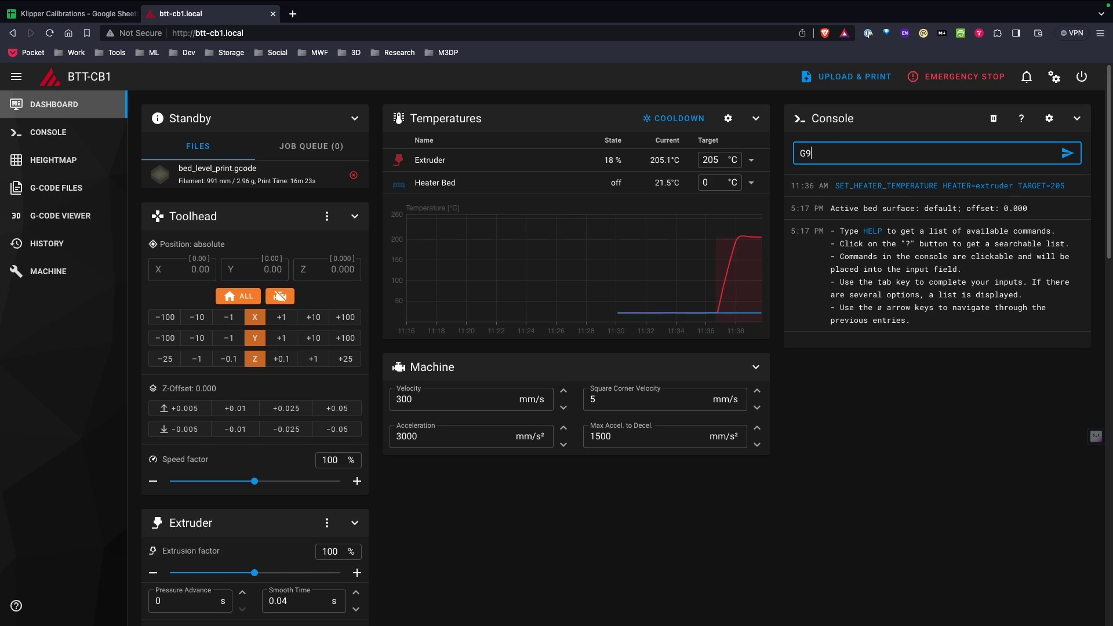
{"action": "left_click", "coordinate": [1068, 154]}
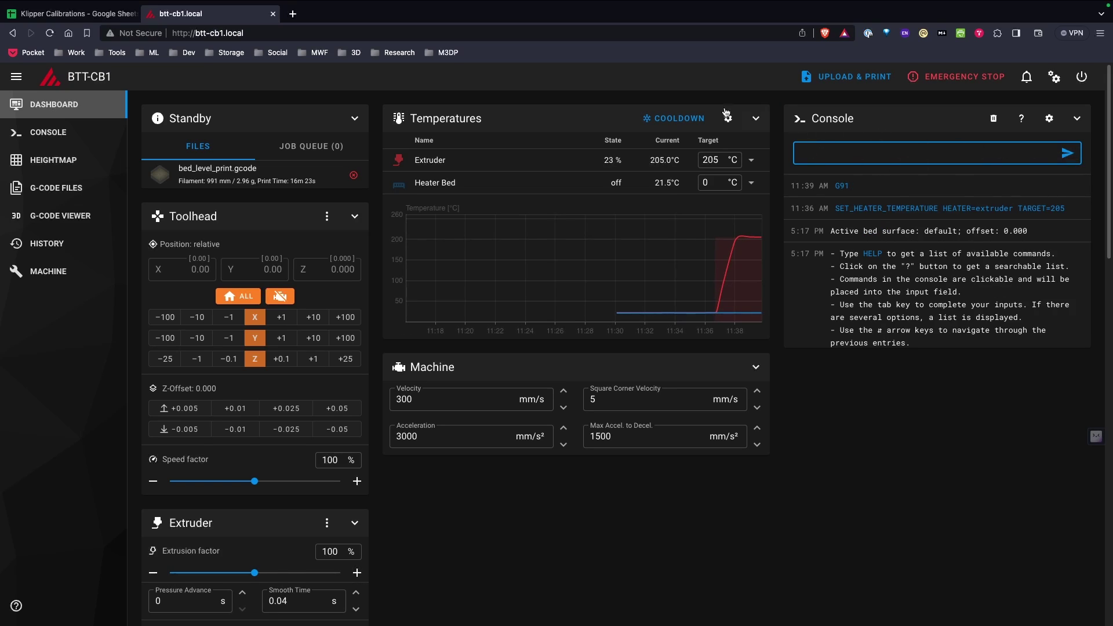
{"action": "left_click", "coordinate": [72, 14]}
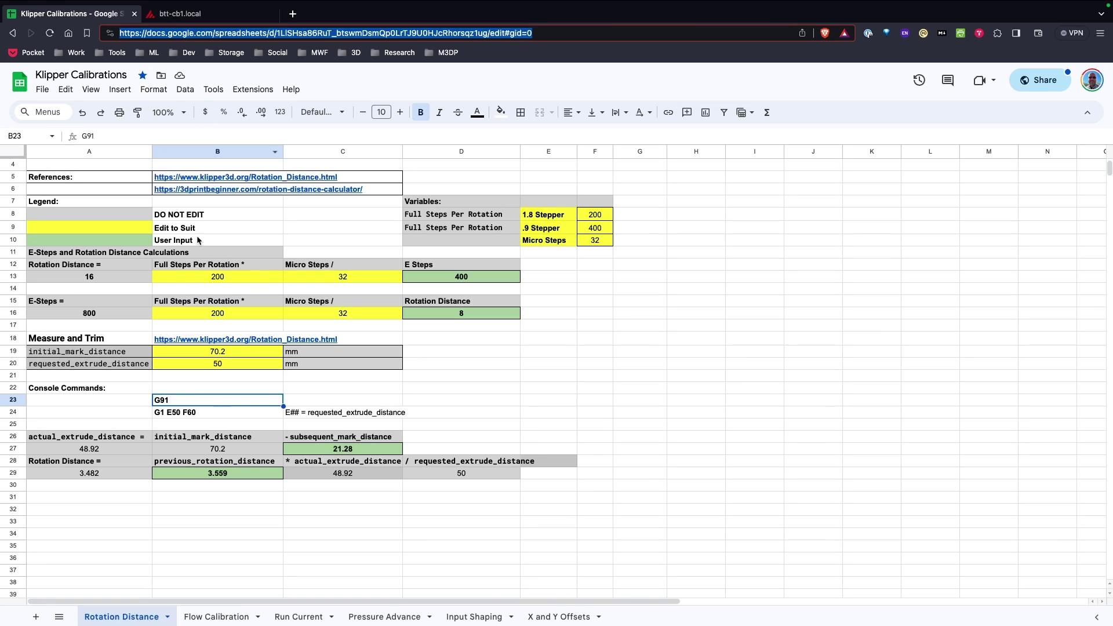
{"action": "left_click", "coordinate": [195, 401]}
{"action": "left_click", "coordinate": [194, 414]}
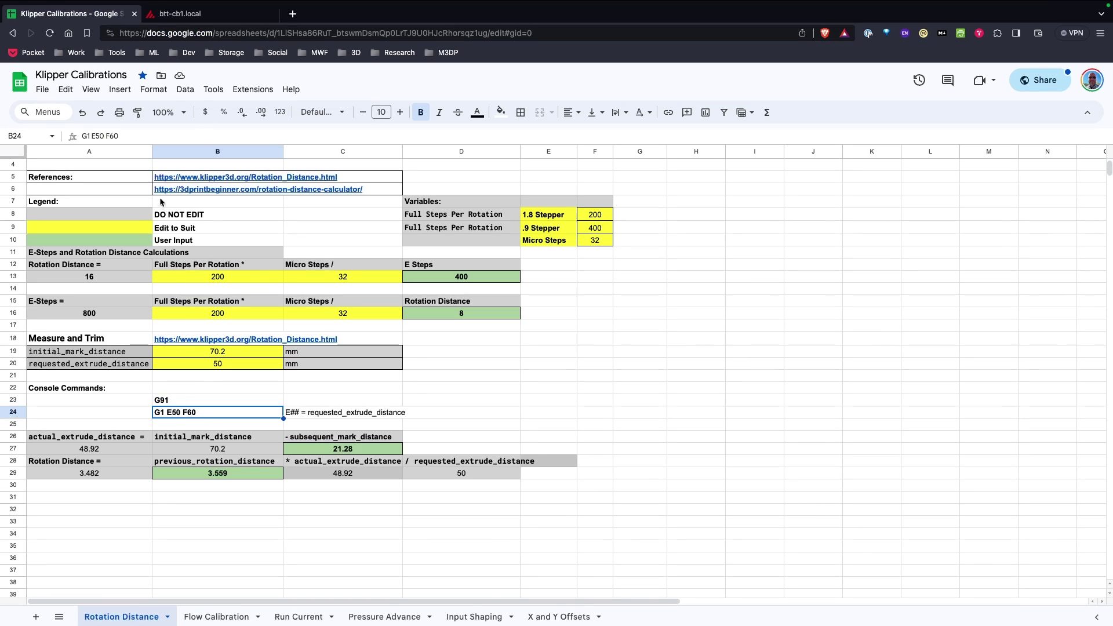
{"action": "left_click_drag", "start_coordinate": [124, 136], "coordinate": [81, 135]}
{"action": "key", "text": "super+c"}
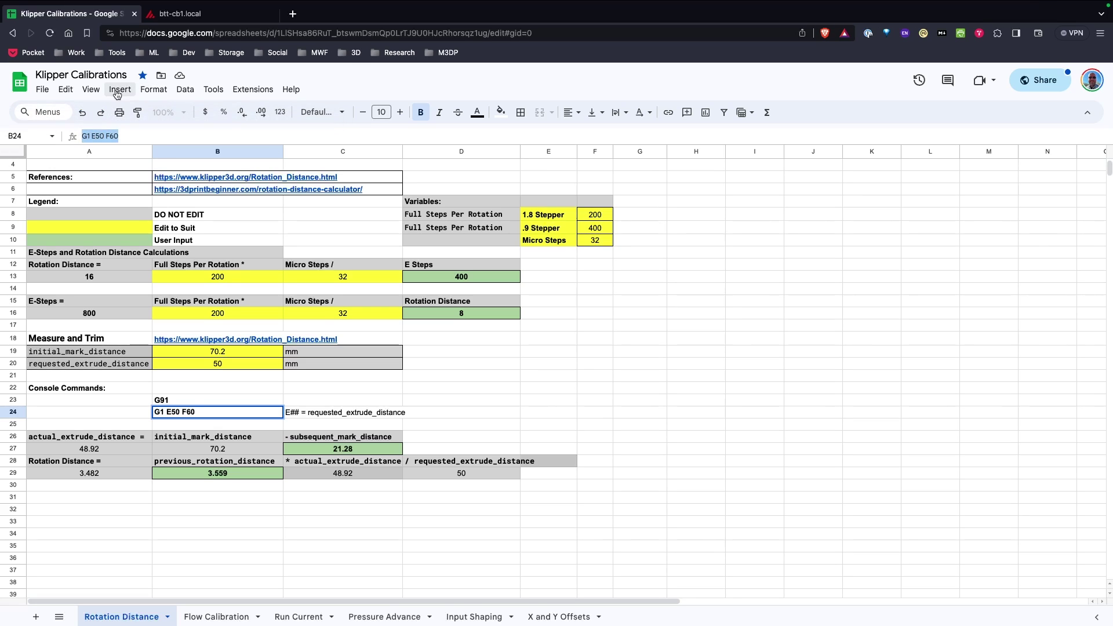
{"action": "left_click", "coordinate": [177, 14]}
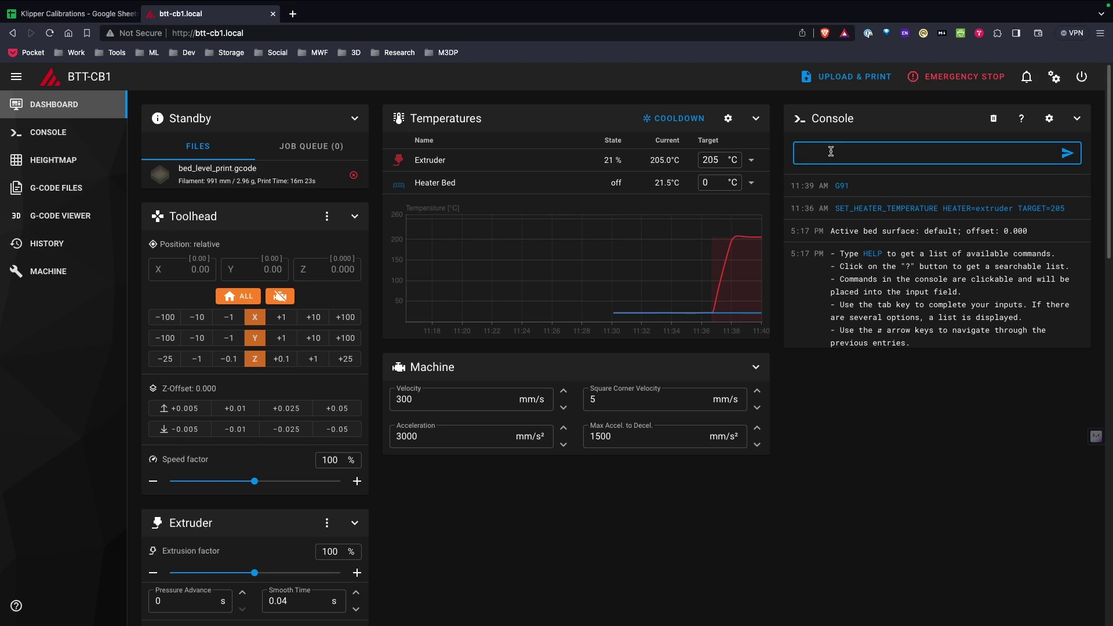
{"action": "key", "text": "super+v"}
{"action": "left_click", "coordinate": [1067, 154]}
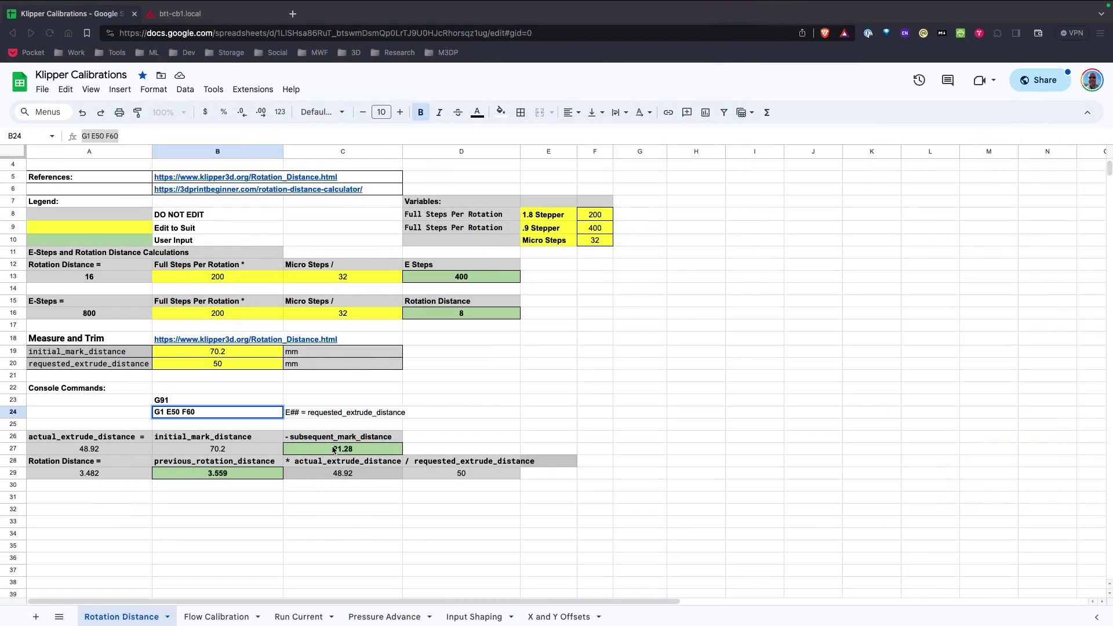
Step: Enter 17.06 as subsequent_mark_distance in C27, giving a rotation distance of 3.783
{"action": "left_click", "coordinate": [339, 450]}
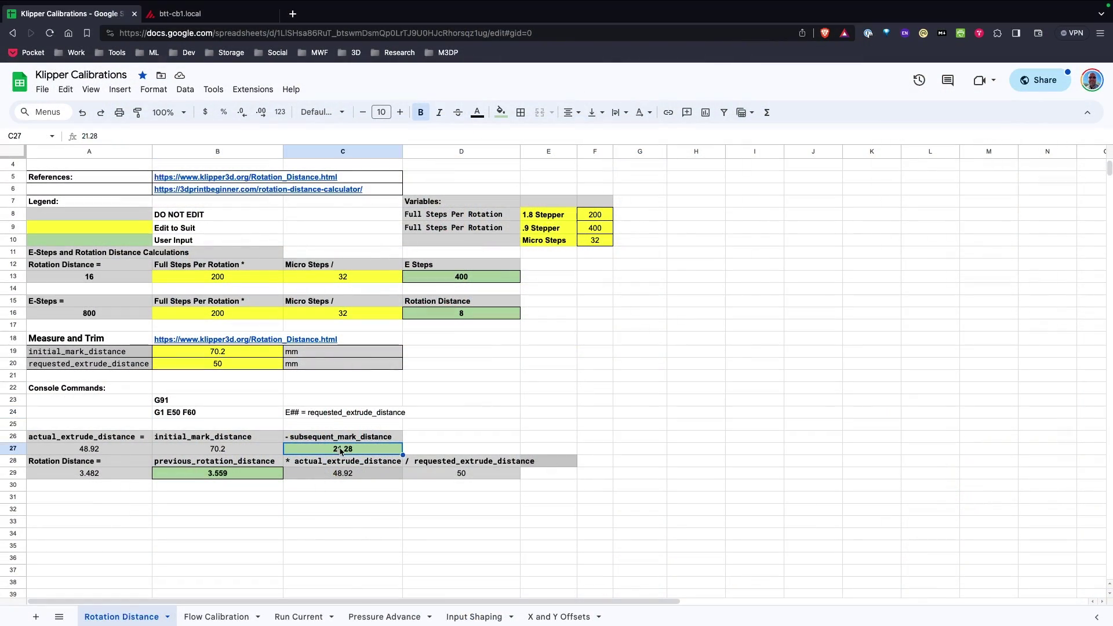
{"action": "type", "text": "17.06"}
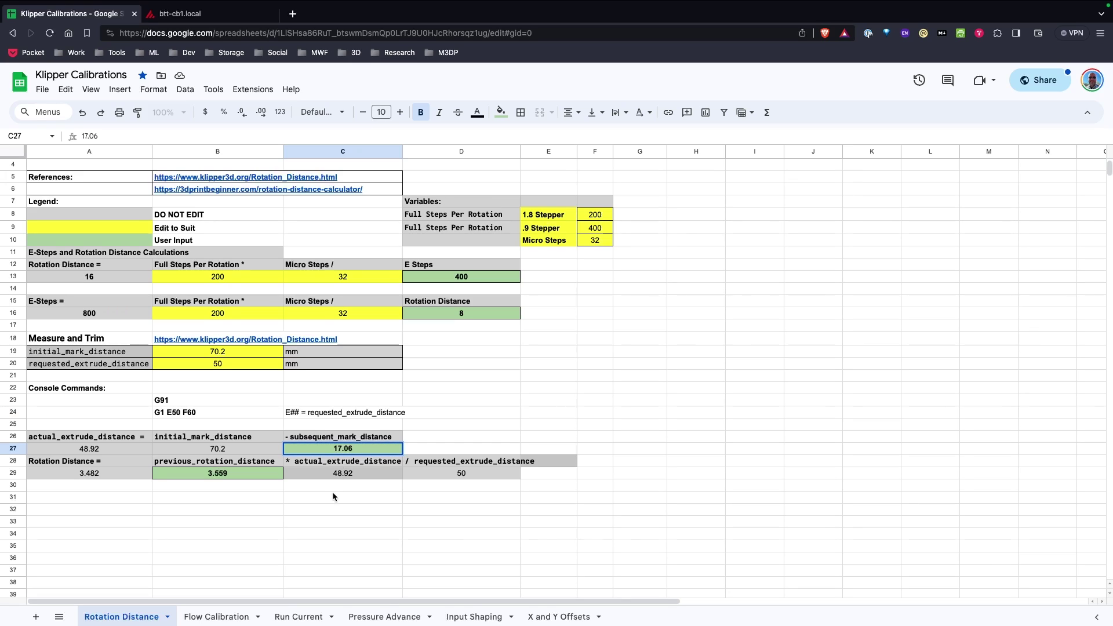
{"action": "left_click", "coordinate": [333, 497]}
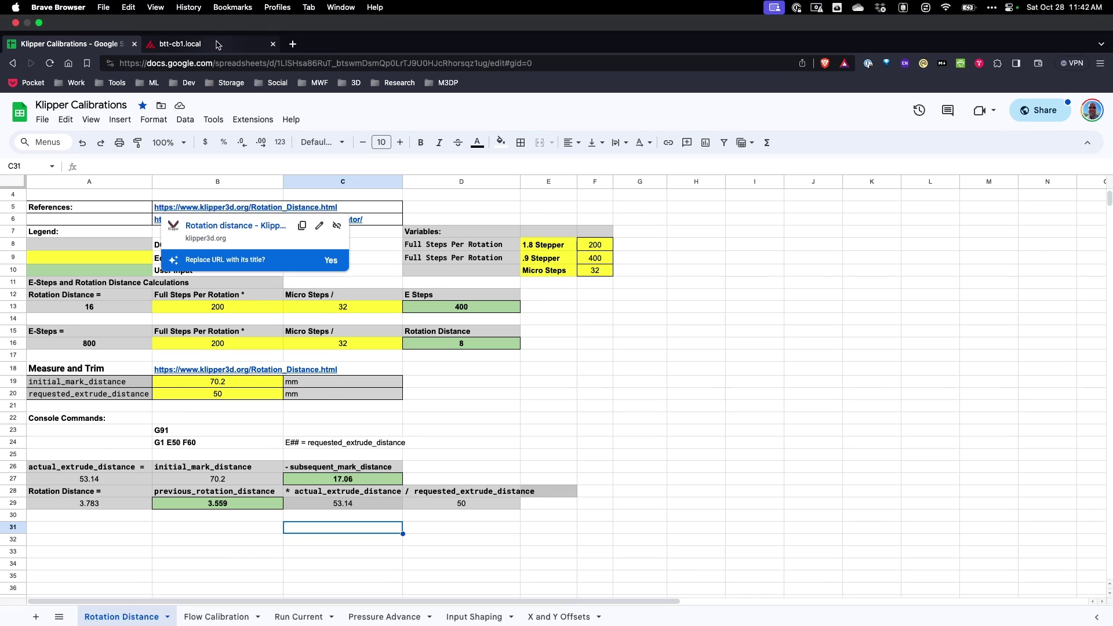
Step: Open printer.cfg from Machine and copy the [extruder] rotation_distance value 3.474
{"action": "left_click", "coordinate": [219, 48]}
{"action": "left_click", "coordinate": [63, 273]}
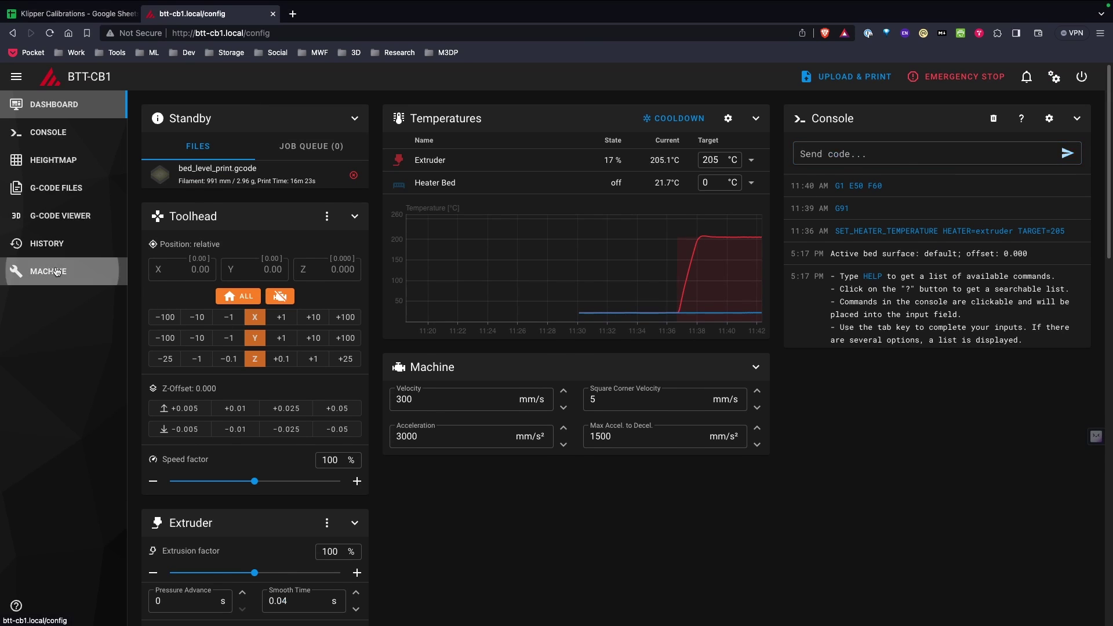
{"action": "left_click", "coordinate": [221, 412]}
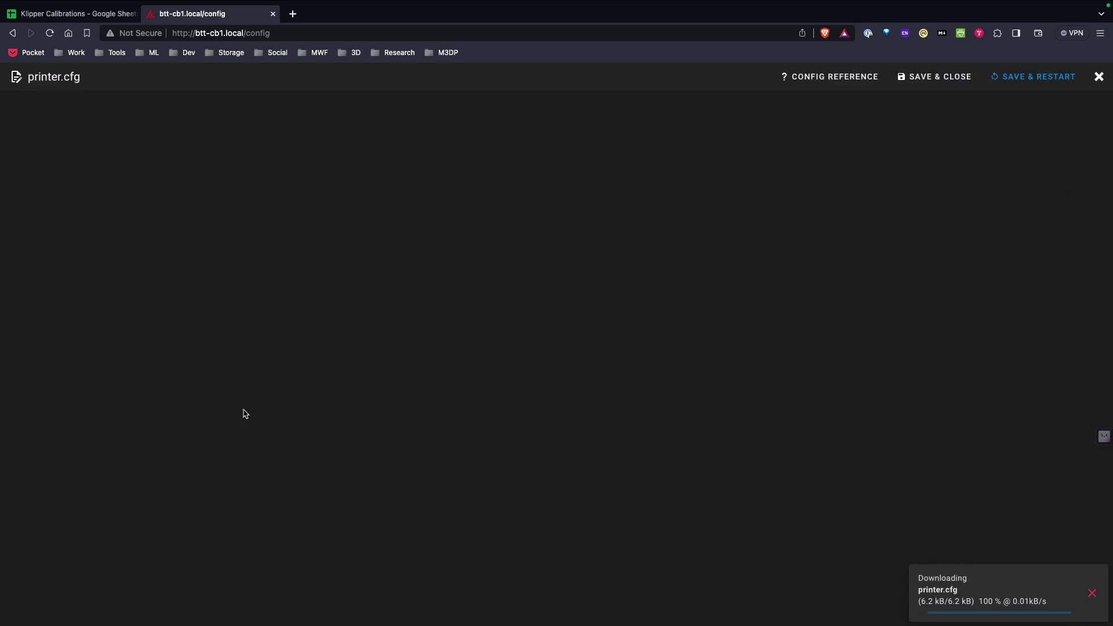
{"action": "scroll", "coordinate": [113, 383], "scroll_direction": "down", "scroll_amount": 10}
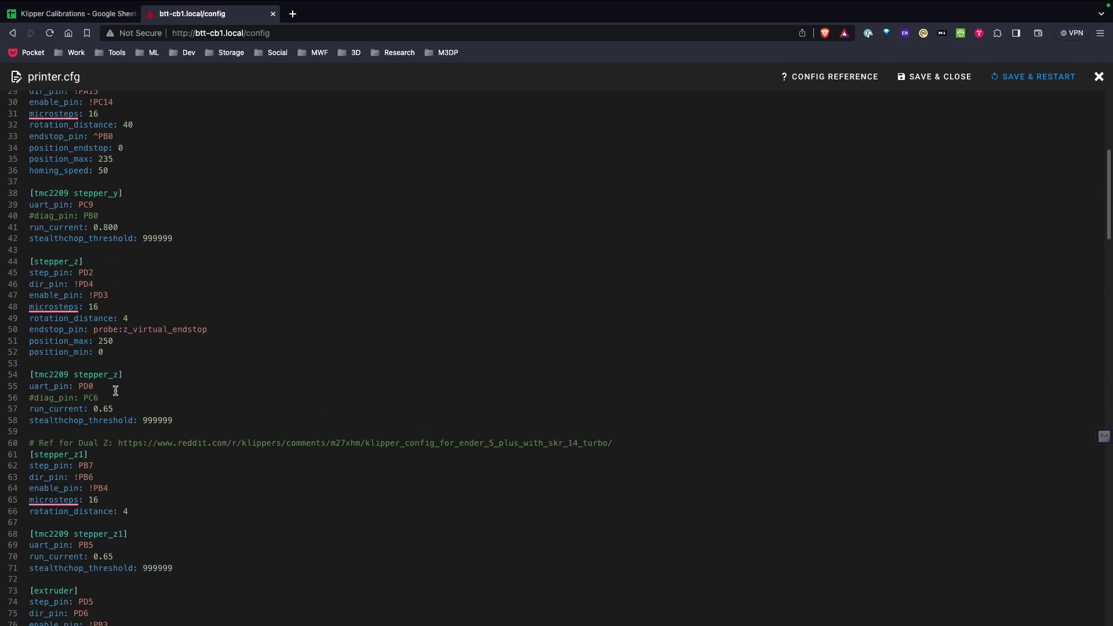
{"action": "scroll", "coordinate": [116, 393], "scroll_direction": "down", "scroll_amount": 2}
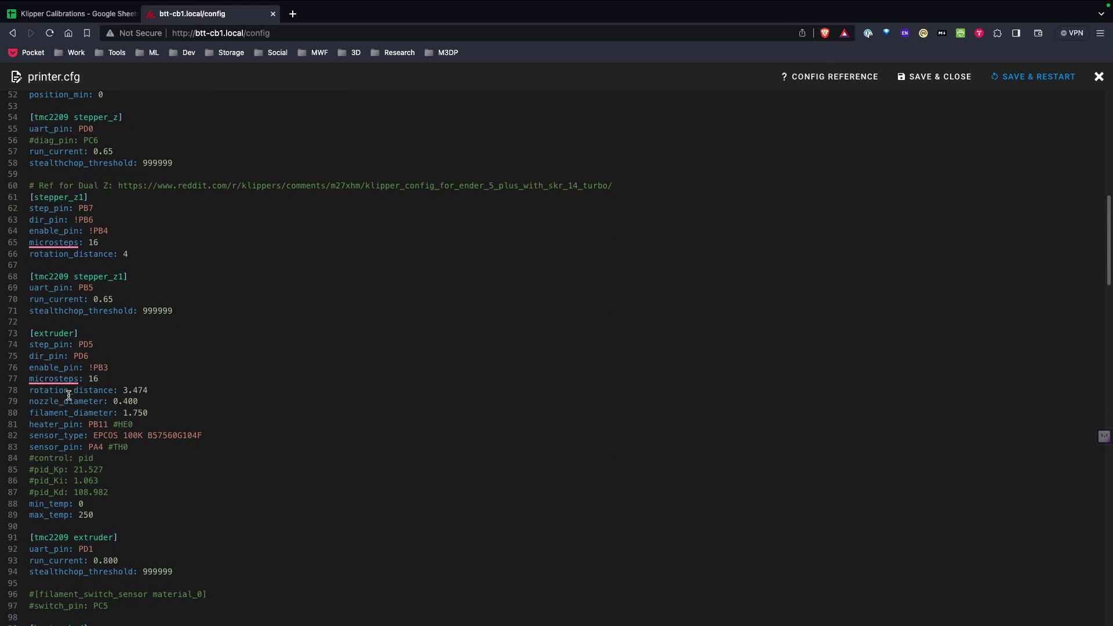
{"action": "scroll", "coordinate": [64, 398], "scroll_direction": "down", "scroll_amount": 1}
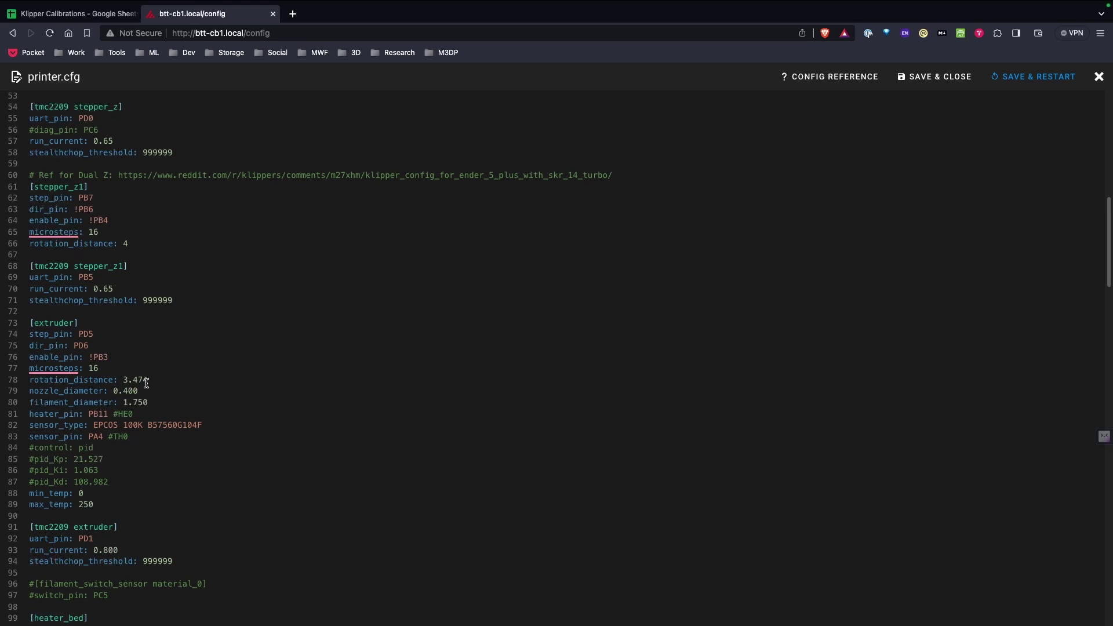
{"action": "left_click_drag", "start_coordinate": [147, 383], "coordinate": [70, 379]}
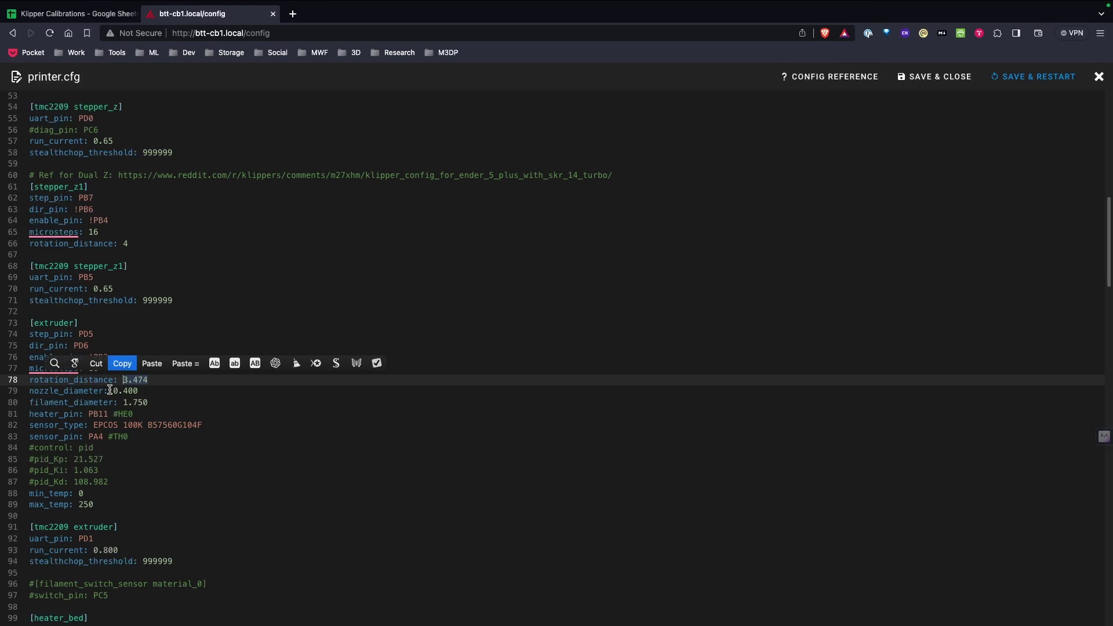
{"action": "left_click", "coordinate": [125, 364]}
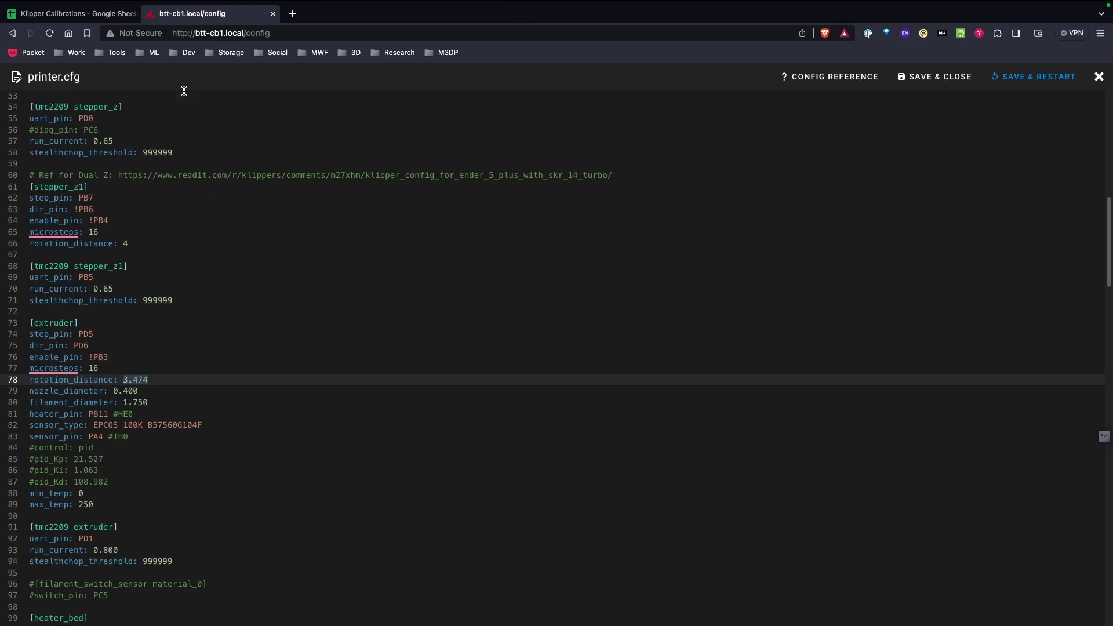
Step: Paste 3.474 over the old 3.559 in previous_rotation_distance cell B29
{"action": "left_click", "coordinate": [93, 14]}
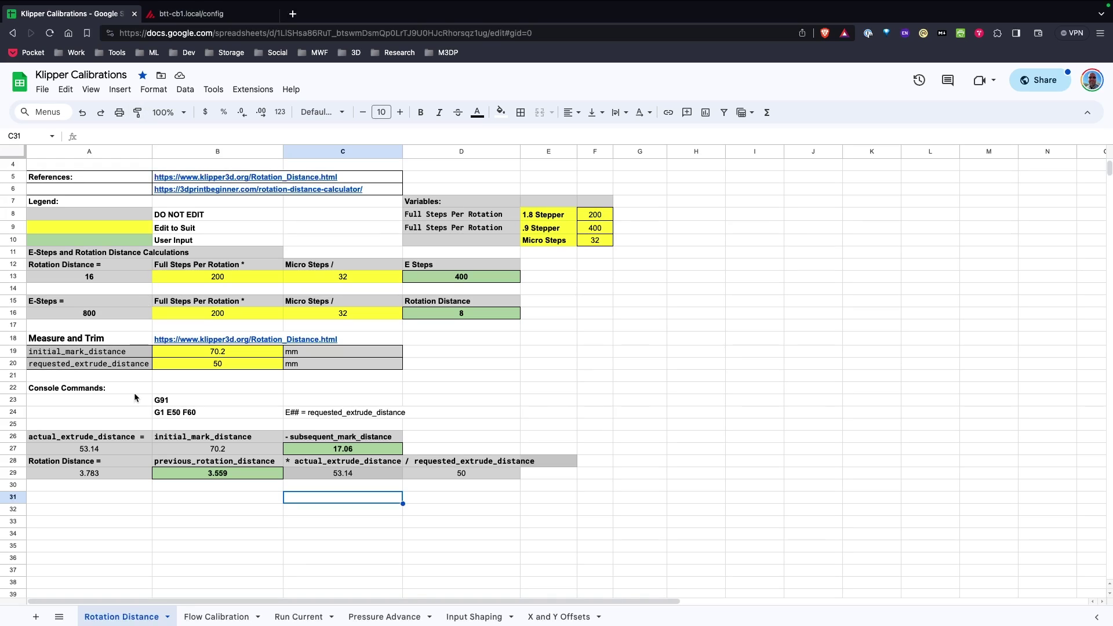
{"action": "left_click", "coordinate": [228, 474]}
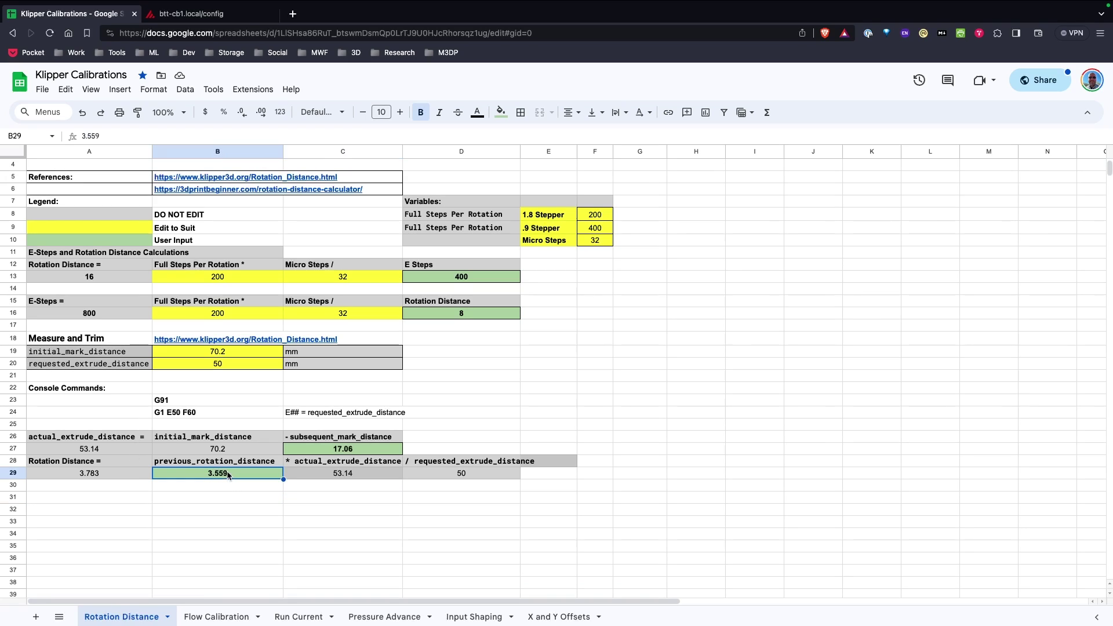
{"action": "double_click", "coordinate": [228, 475]}
{"action": "left_click", "coordinate": [197, 474]}
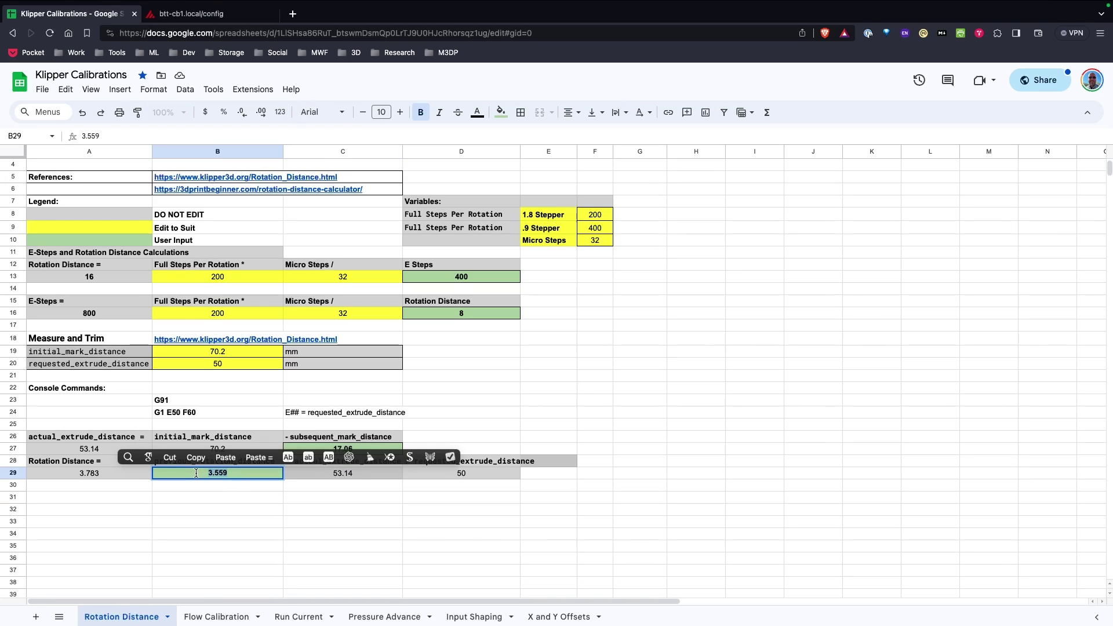
{"action": "key", "text": "super+v"}
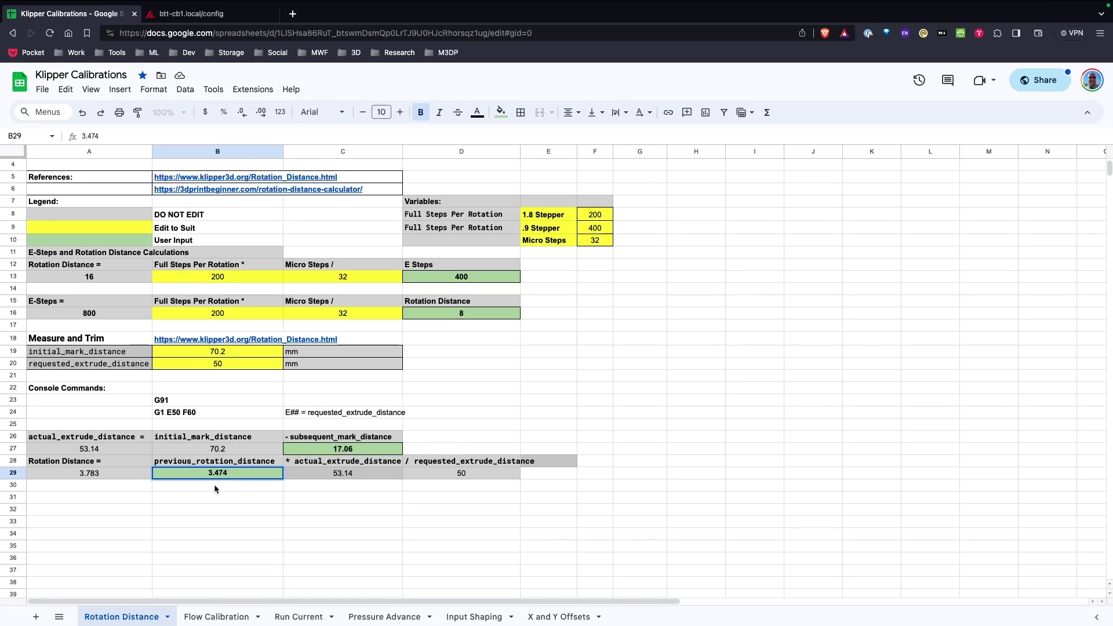
{"action": "left_click", "coordinate": [214, 492]}
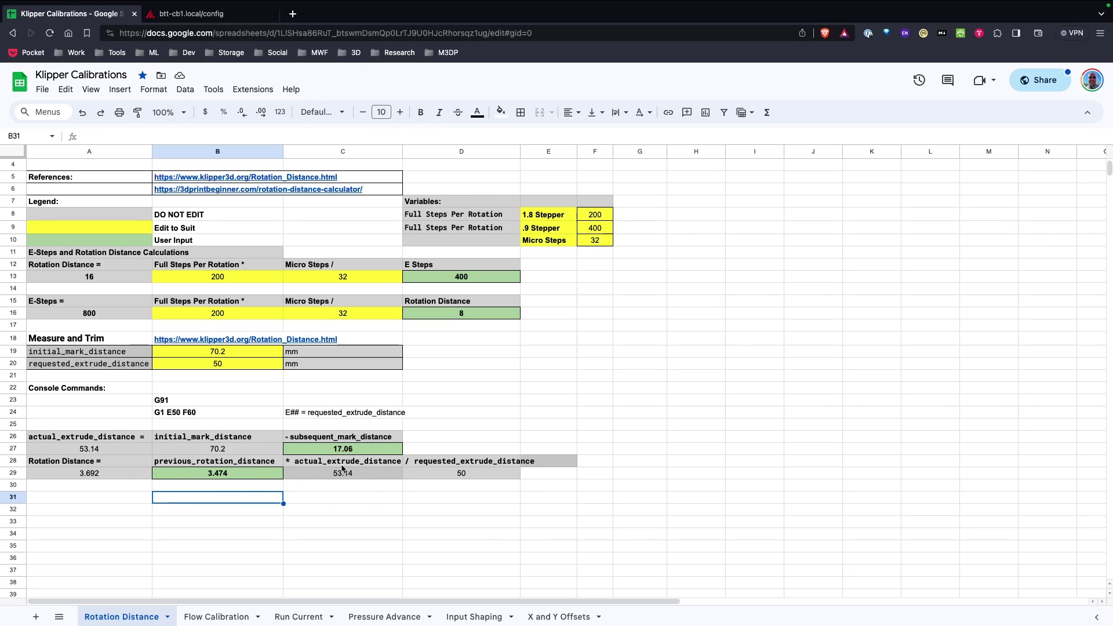
Step: Copy the recalculated rotation distance 3.692 from cell A29
{"action": "left_click", "coordinate": [91, 475]}
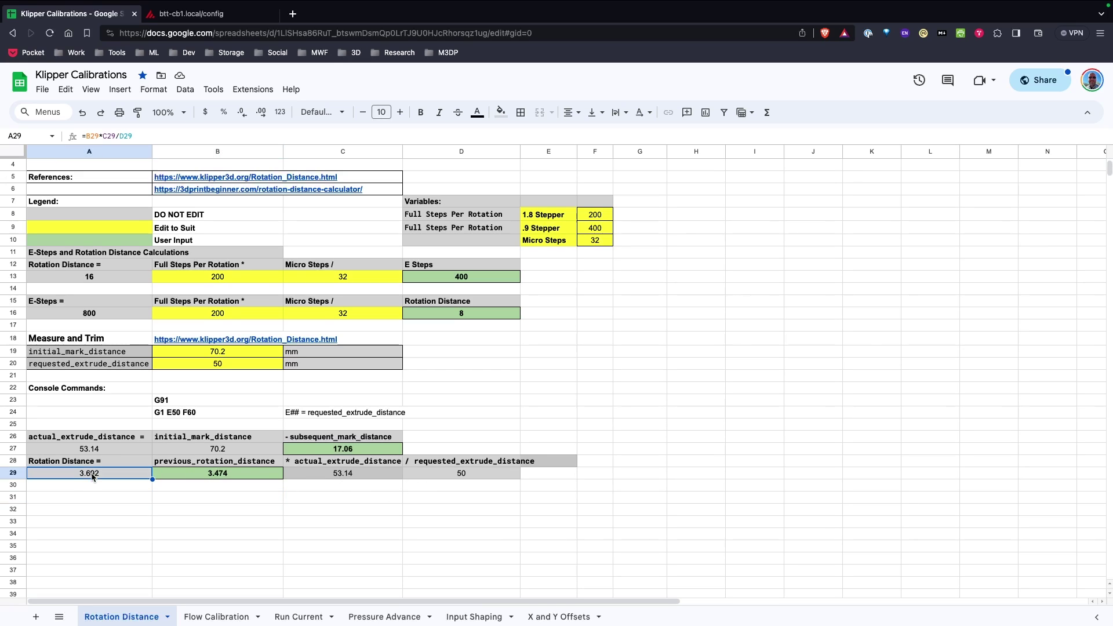
{"action": "right_click", "coordinate": [102, 478]}
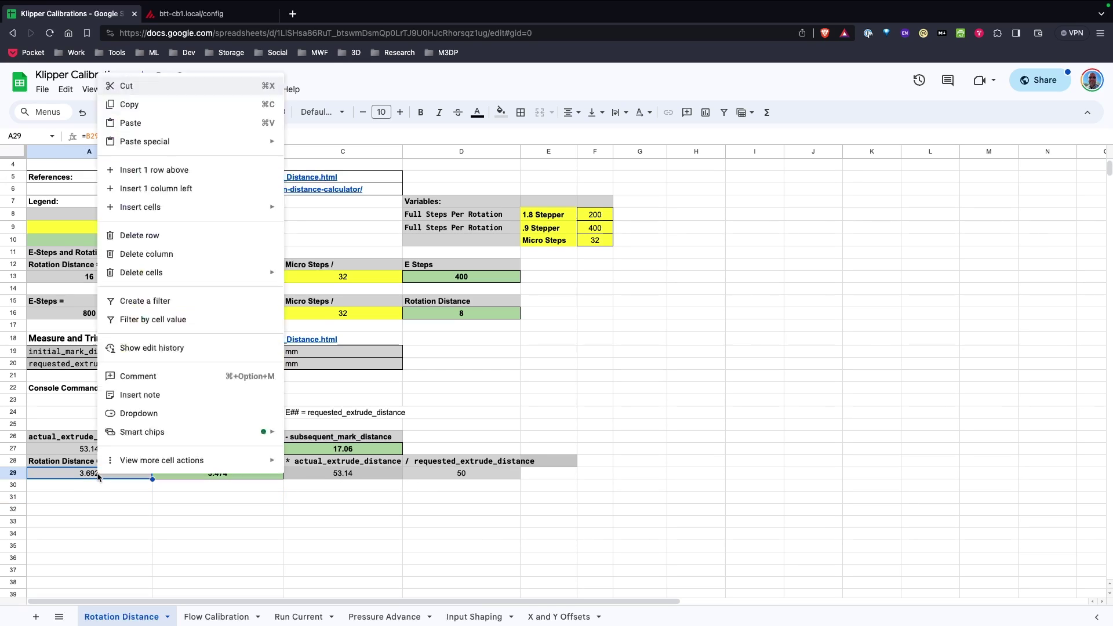
{"action": "left_click", "coordinate": [133, 107]}
Step: Replace rotation_distance 3.474 with 3.692 in printer.cfg, then save and restart Klipper
{"action": "left_click", "coordinate": [194, 39]}
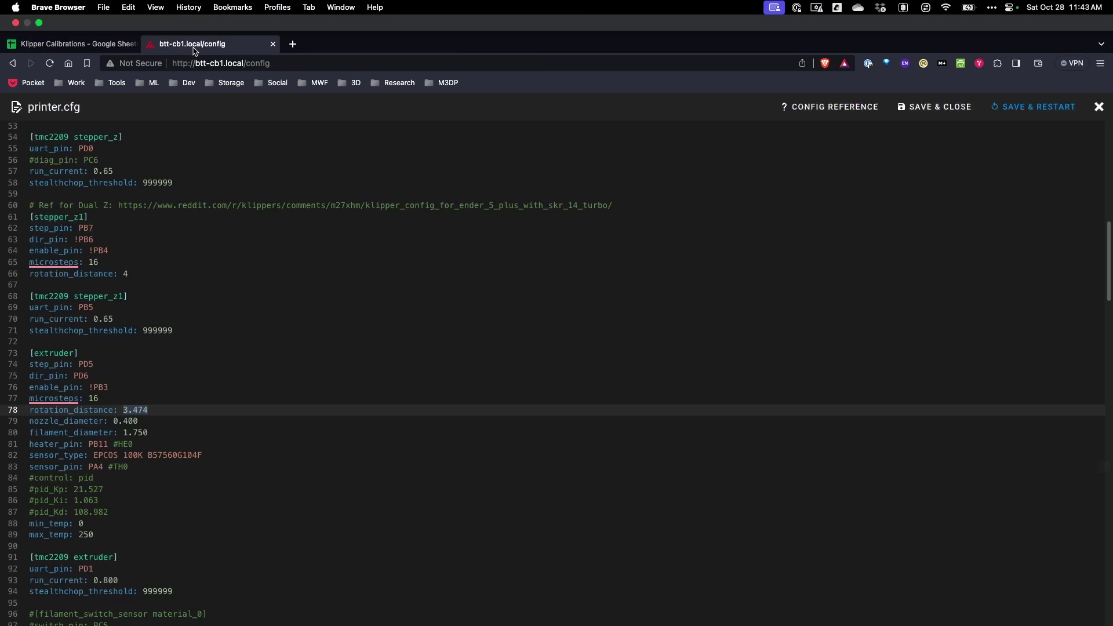
{"action": "double_click", "coordinate": [147, 381]}
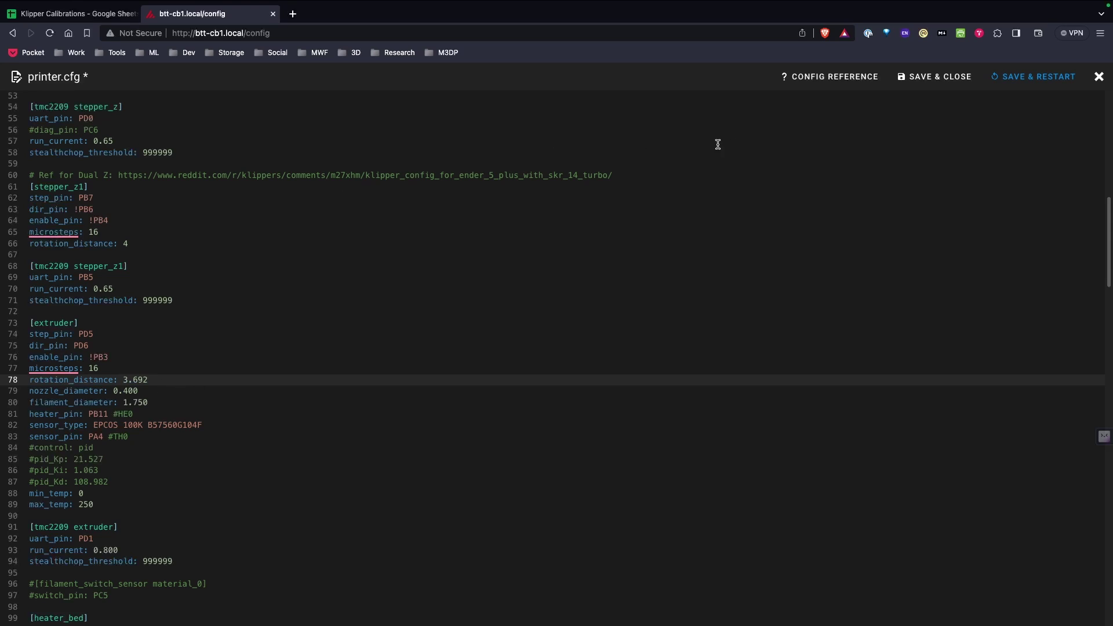
{"action": "left_click", "coordinate": [1013, 77]}
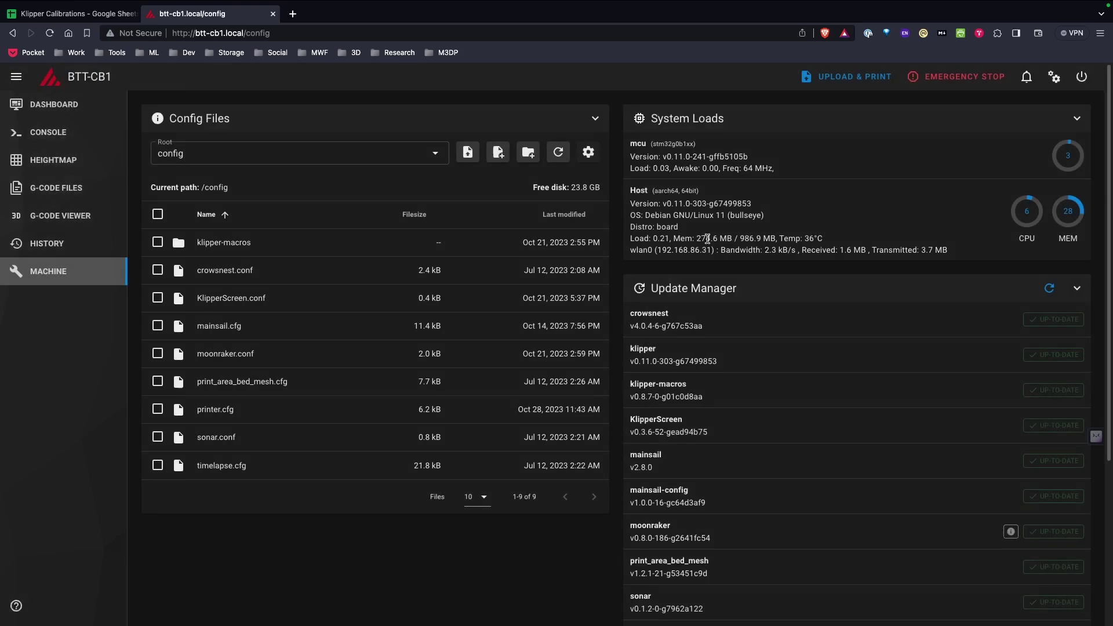
Step: Return to the Mainsail dashboard and check the console for the FIRMWARE_RESTART log
{"action": "left_click", "coordinate": [52, 105]}
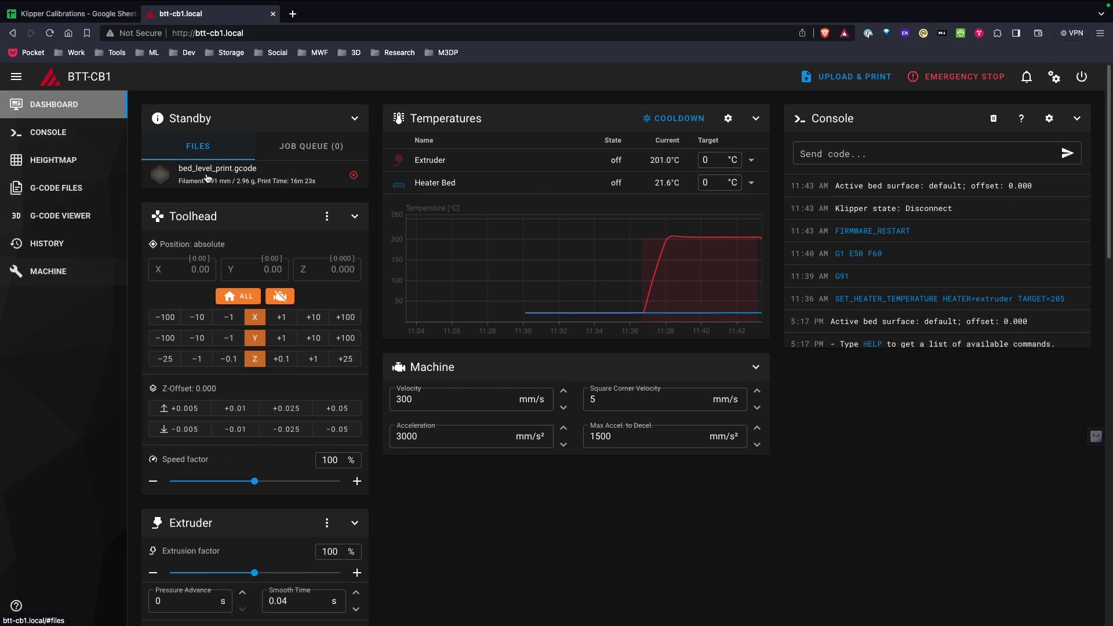
{"action": "mouse_move", "coordinate": [631, 272]}
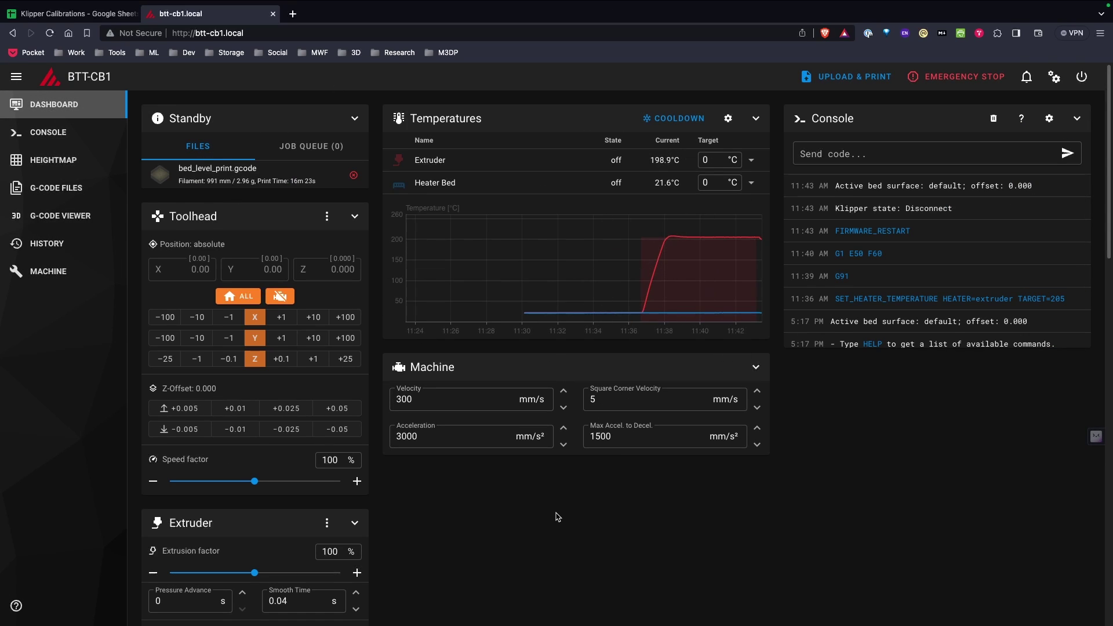